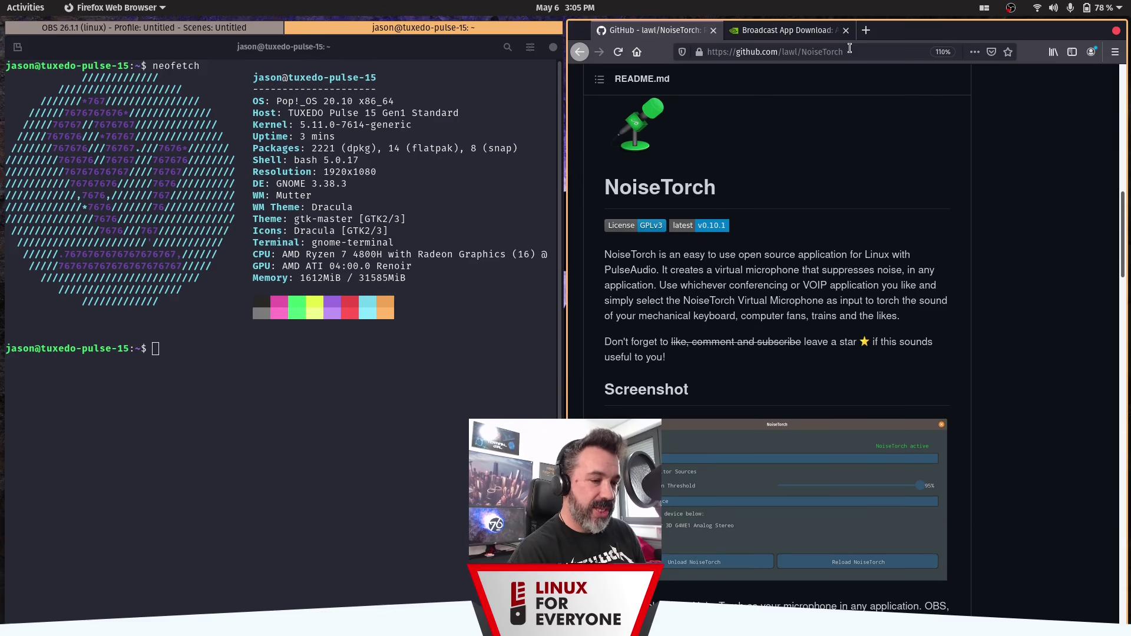
click(827, 51)
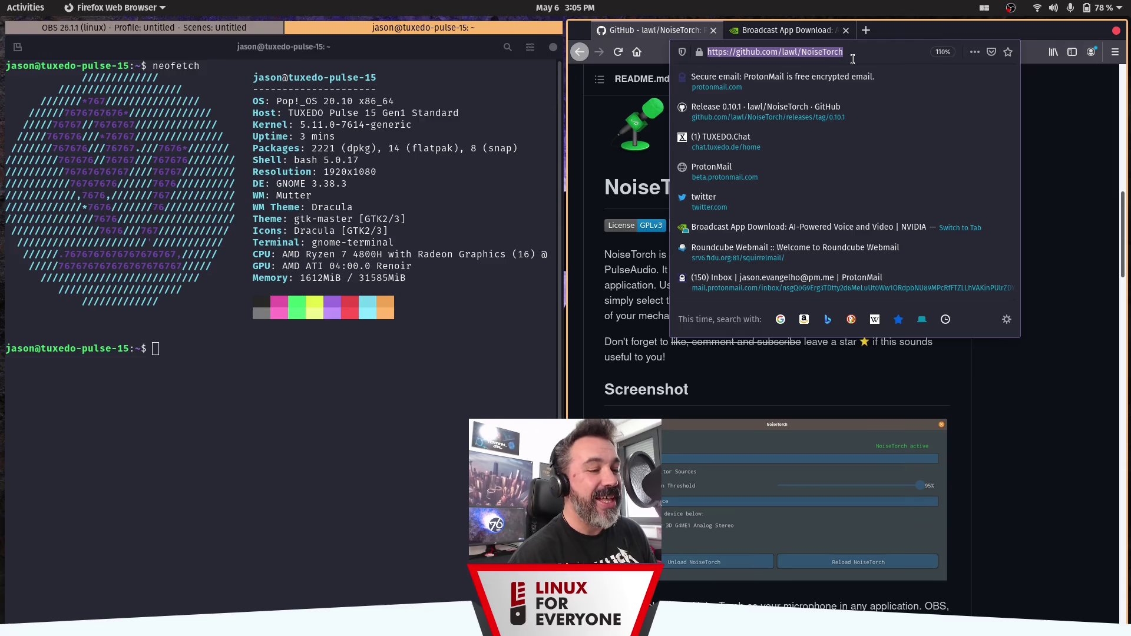
click(632, 259)
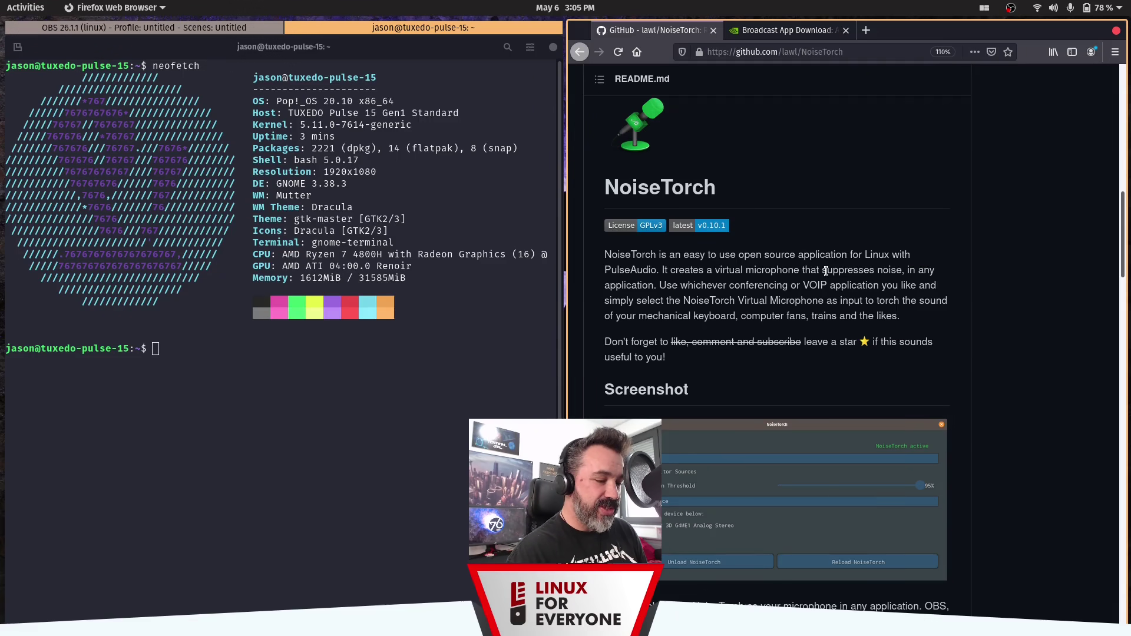
scroll(773, 267, down, 5)
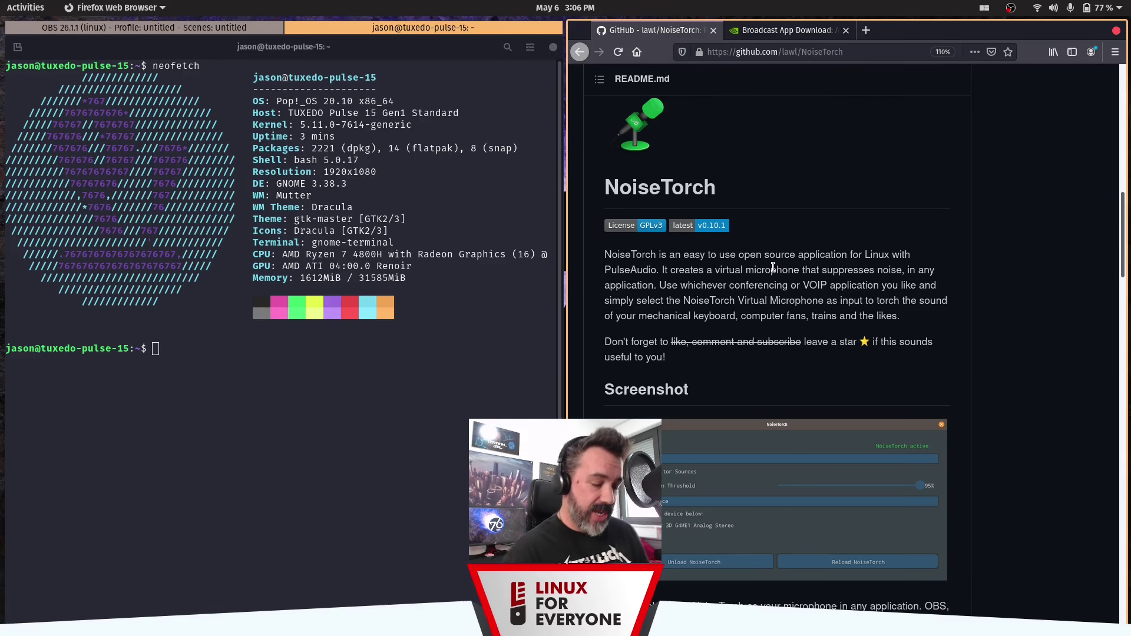
Highlight the Host and CPU lines of the neofetch output, then clear the terminal.
click(313, 423)
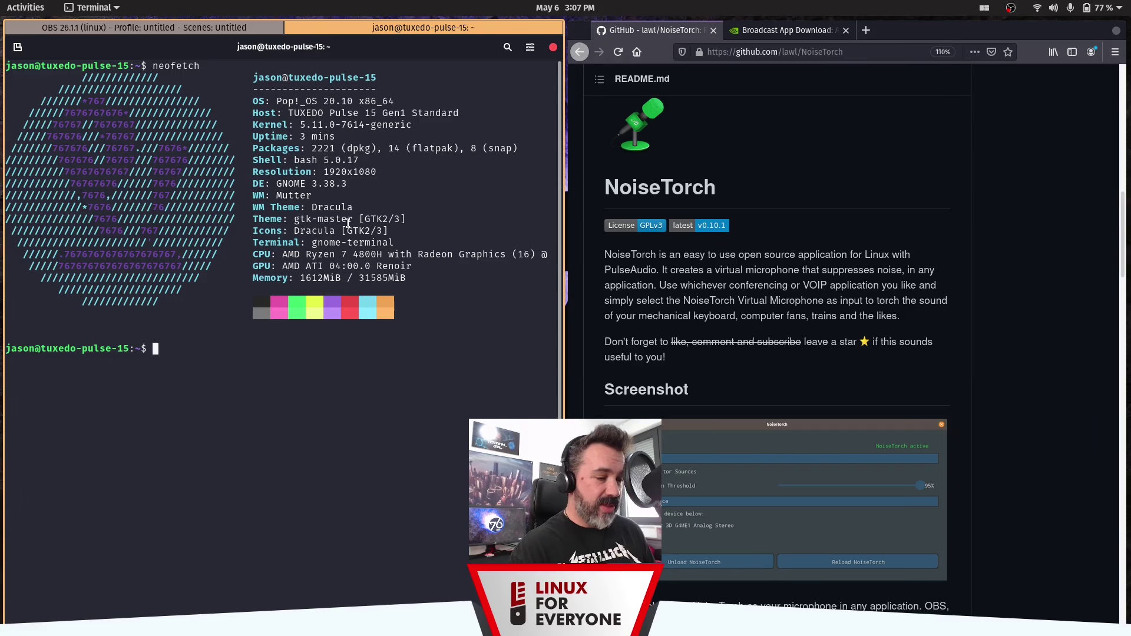
triple_click(400, 113)
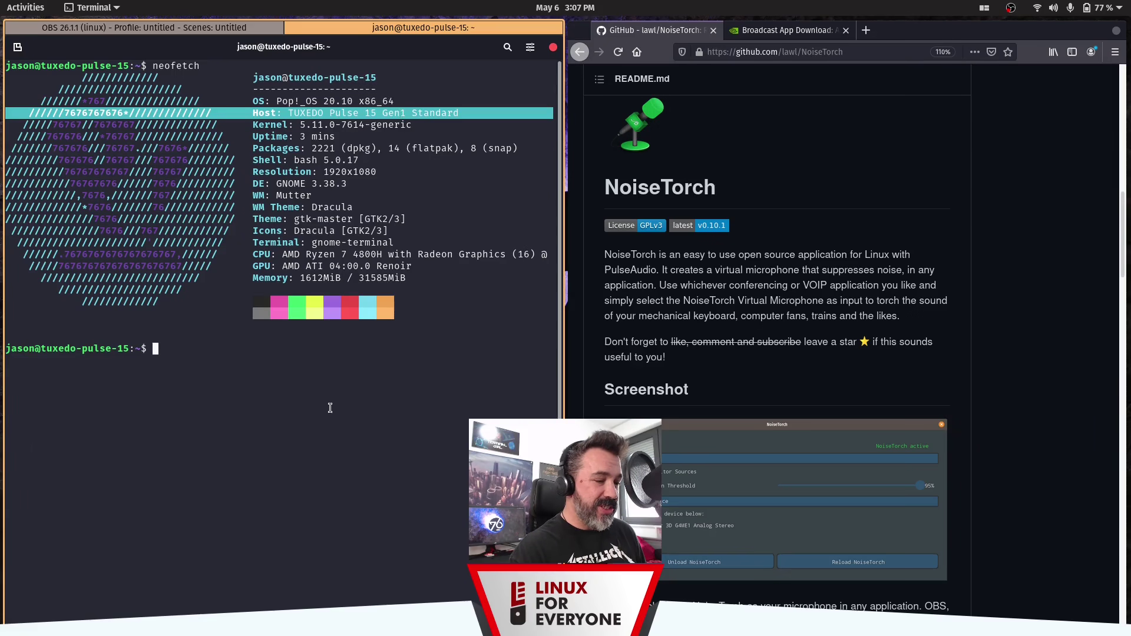
triple_click(379, 254)
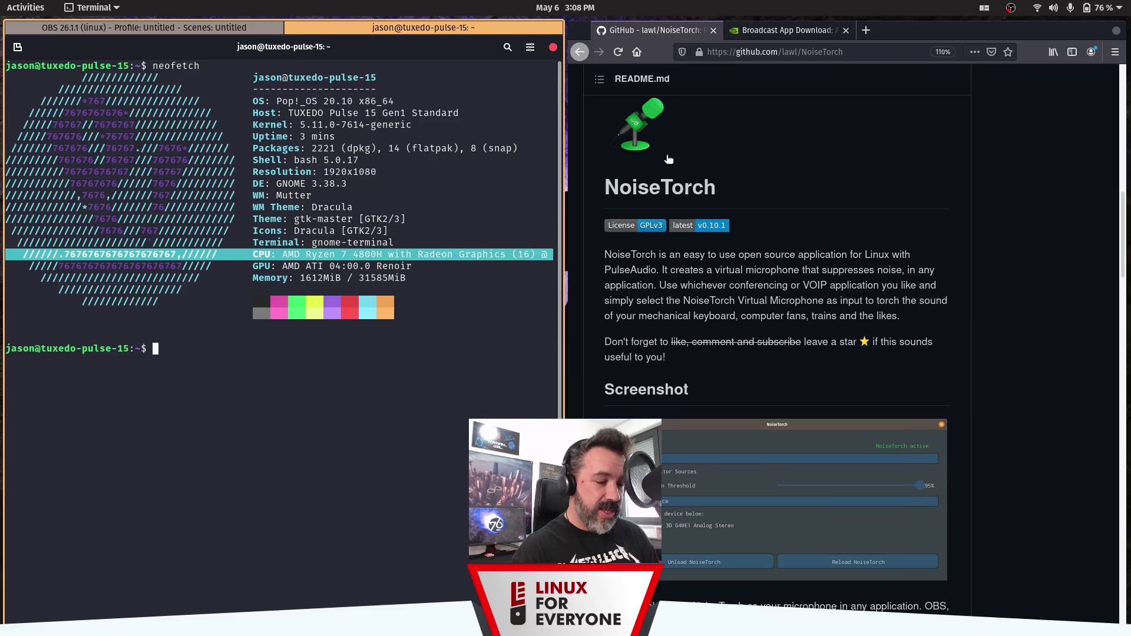
text(clear)
key(Return)
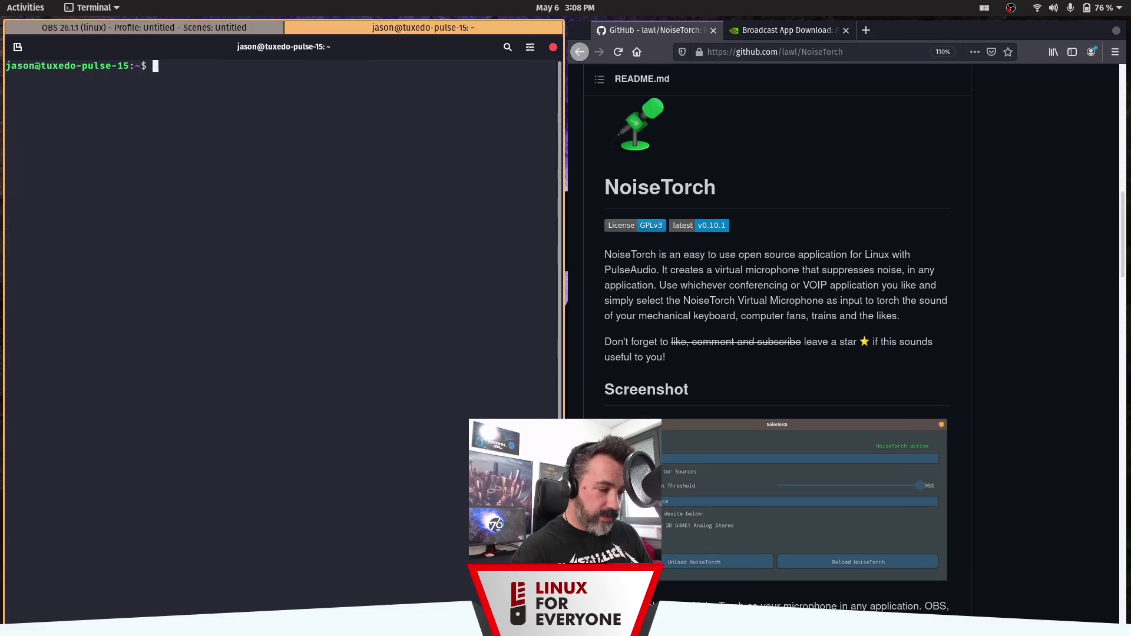
Scroll the README to Download & Install and open the latest release link in a new tab.
click(716, 210)
scroll(716, 211, down, 10)
right_click(716, 211)
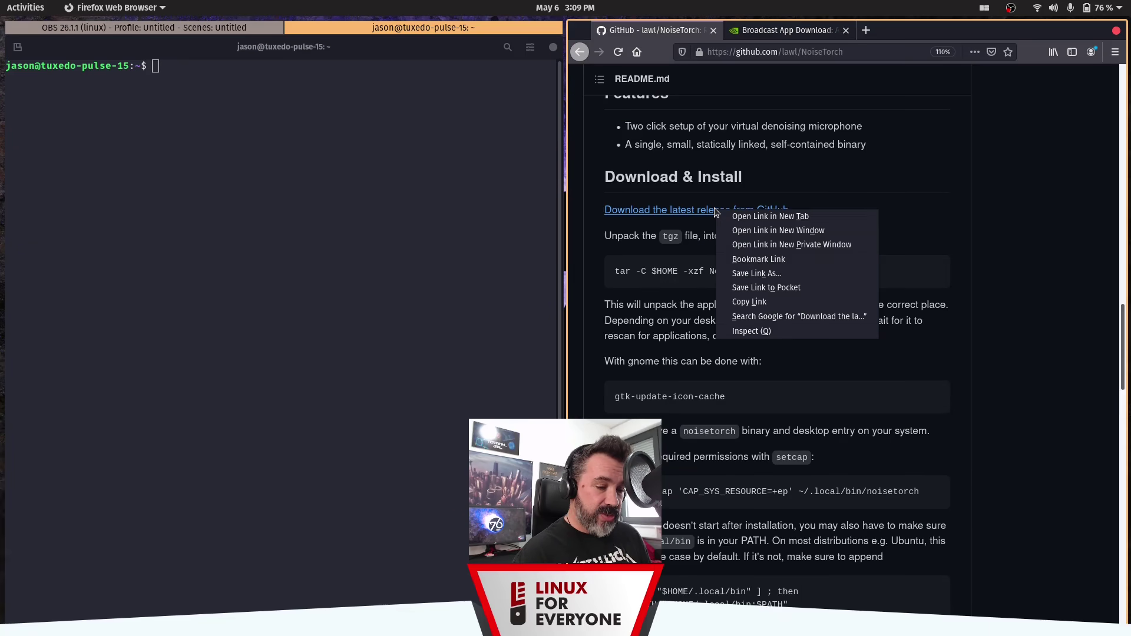
click(752, 219)
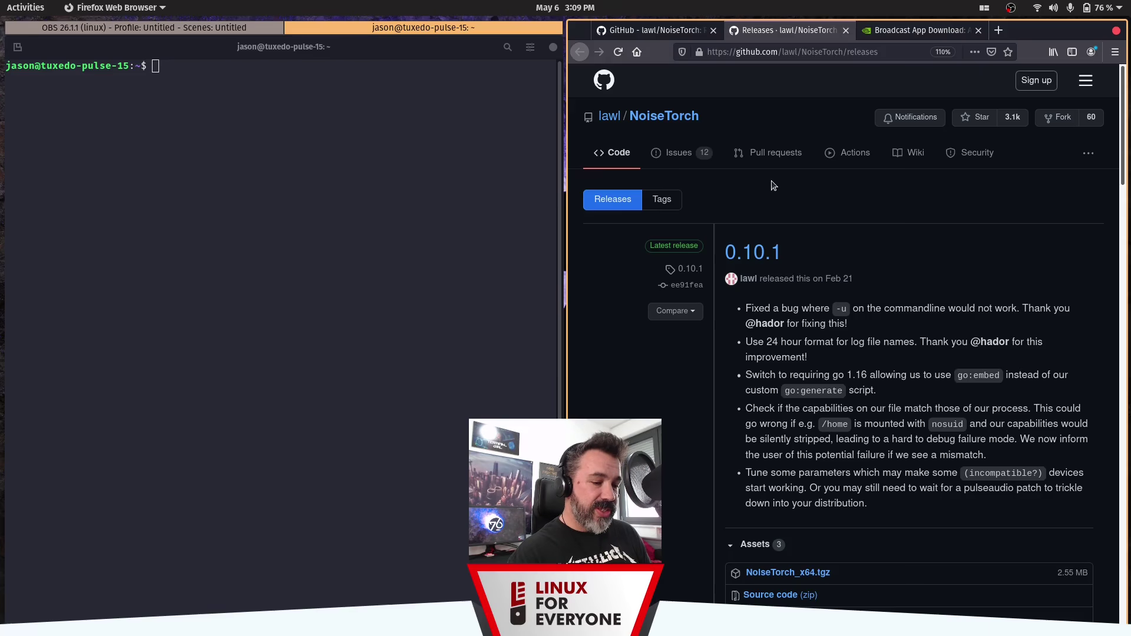
key(ctrl+w)
key(alt+Tab)
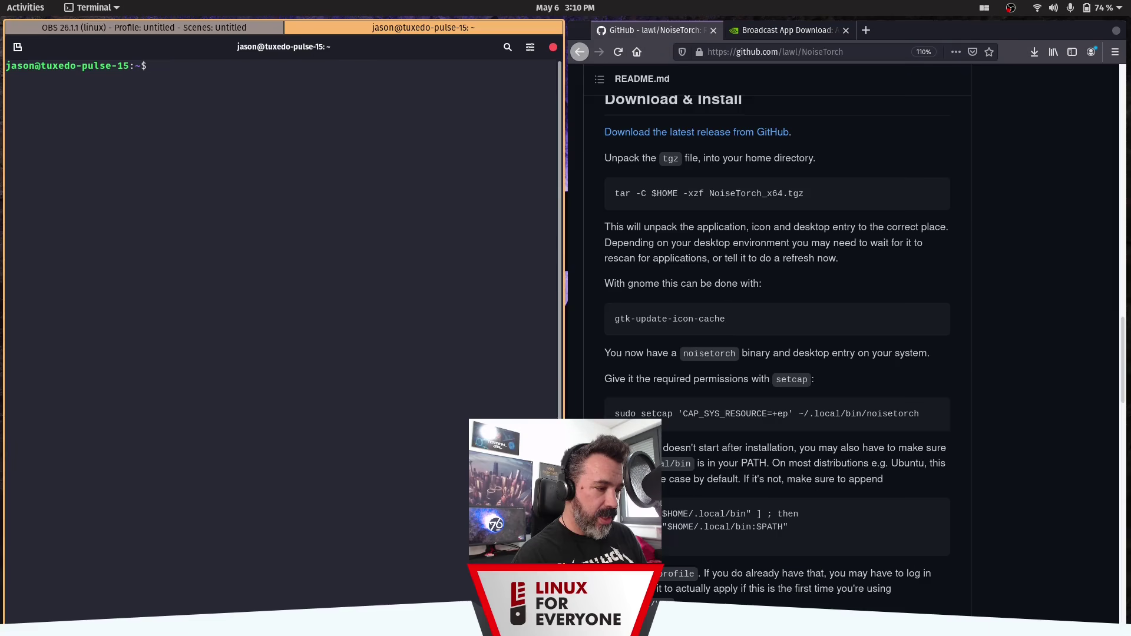
Change into the Downloads folder, list its files, and clear the screen.
text(cd >Downlo)
key(BackSpace)
key(BackSpace)
key(BackSpace)
key(BackSpace)
key(BackSpace)
key(BackSpace)
key(BackSpace)
text(Down)
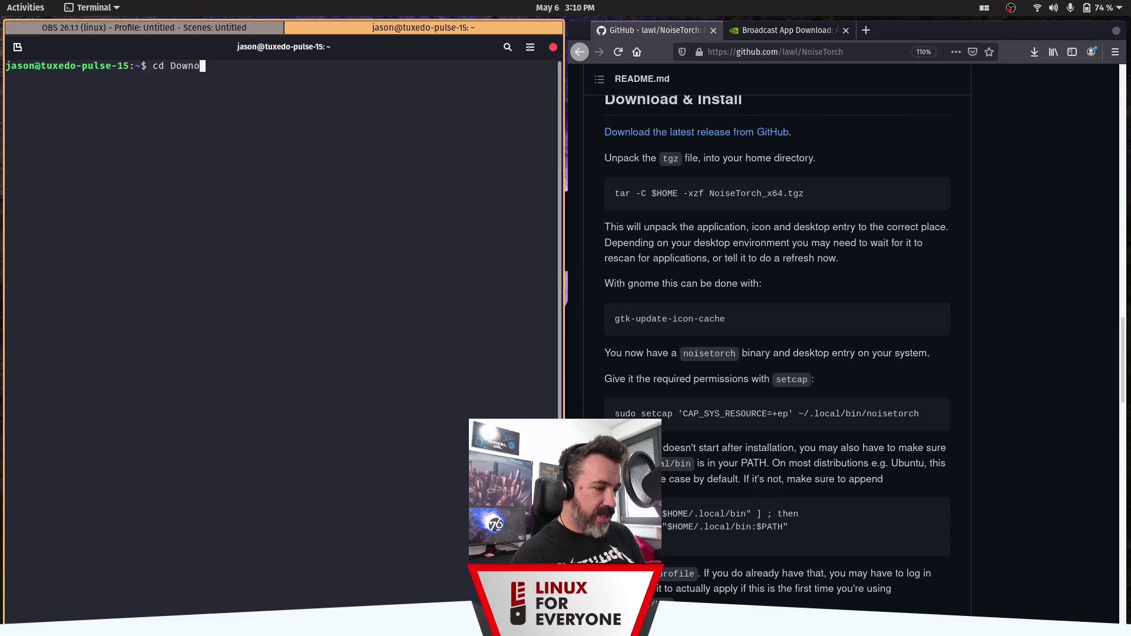
text(loads)
key(Return)
text(ls)
key(Return)
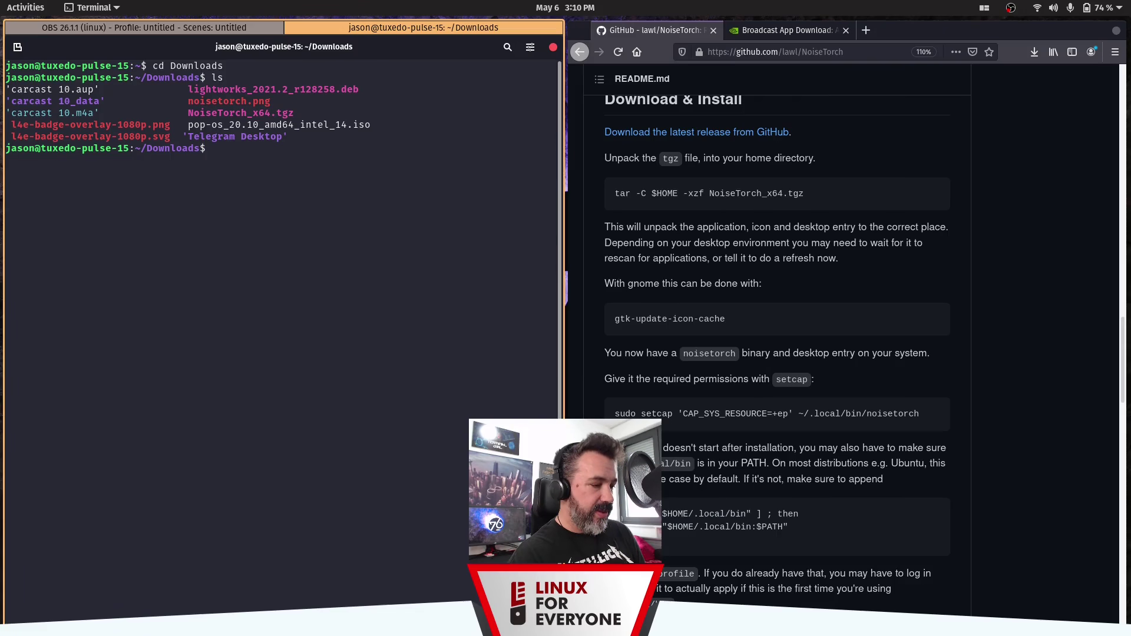
text(clear)
key(Return)
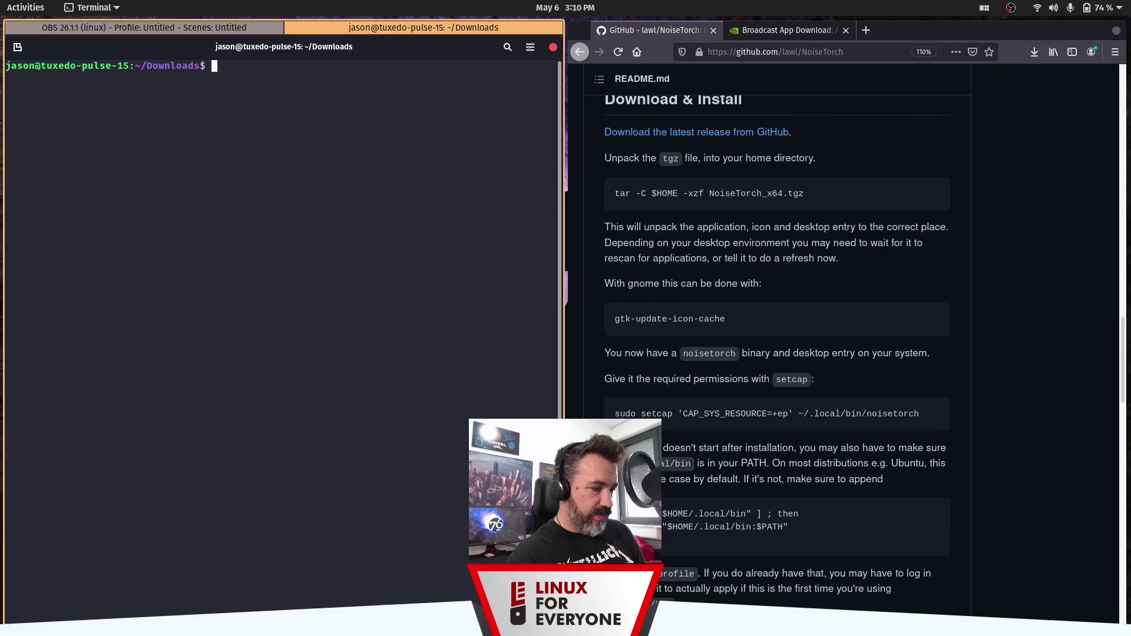
Unpack NoiseTorch_x64.tgz into the home directory with tar -C $HOME -xzf.
text(tar )
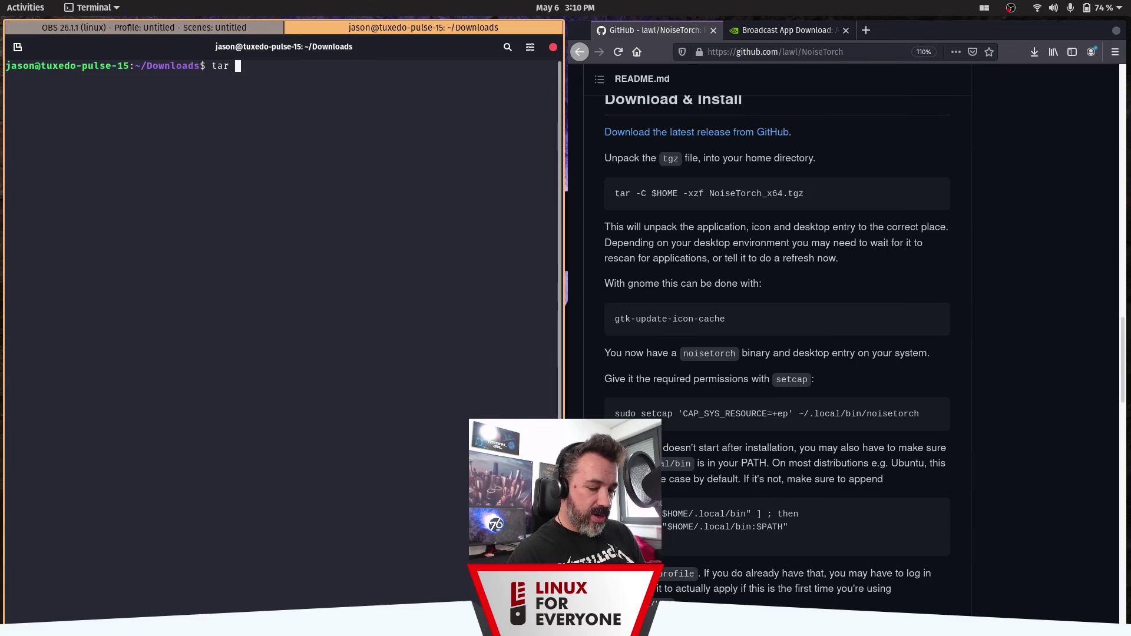
text(-C $)
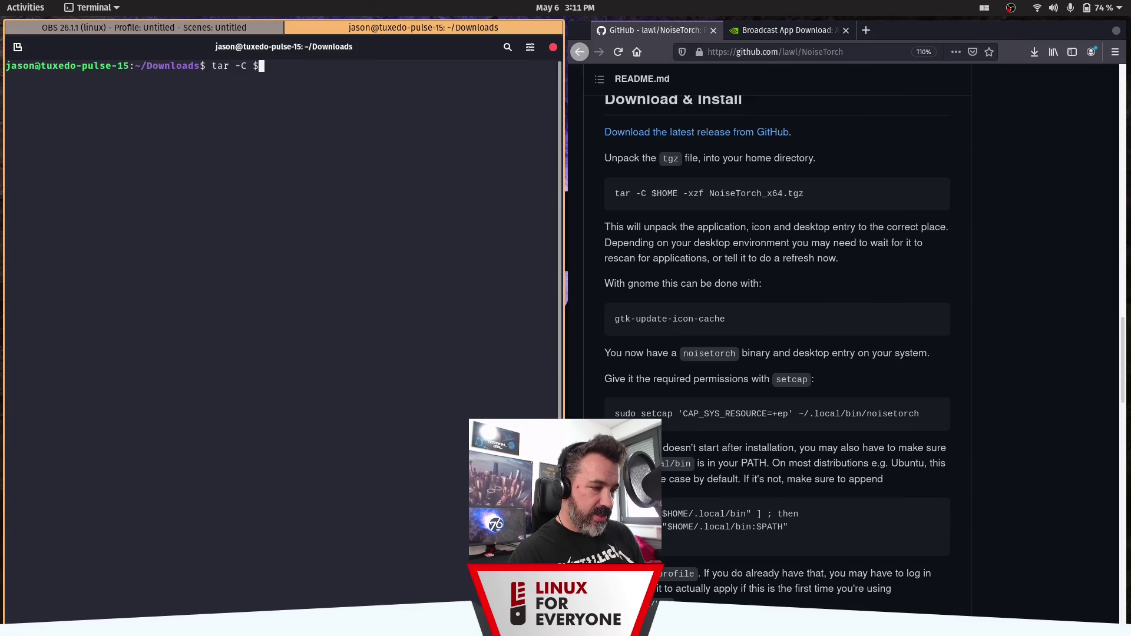
text(HOME -xzf Noi)
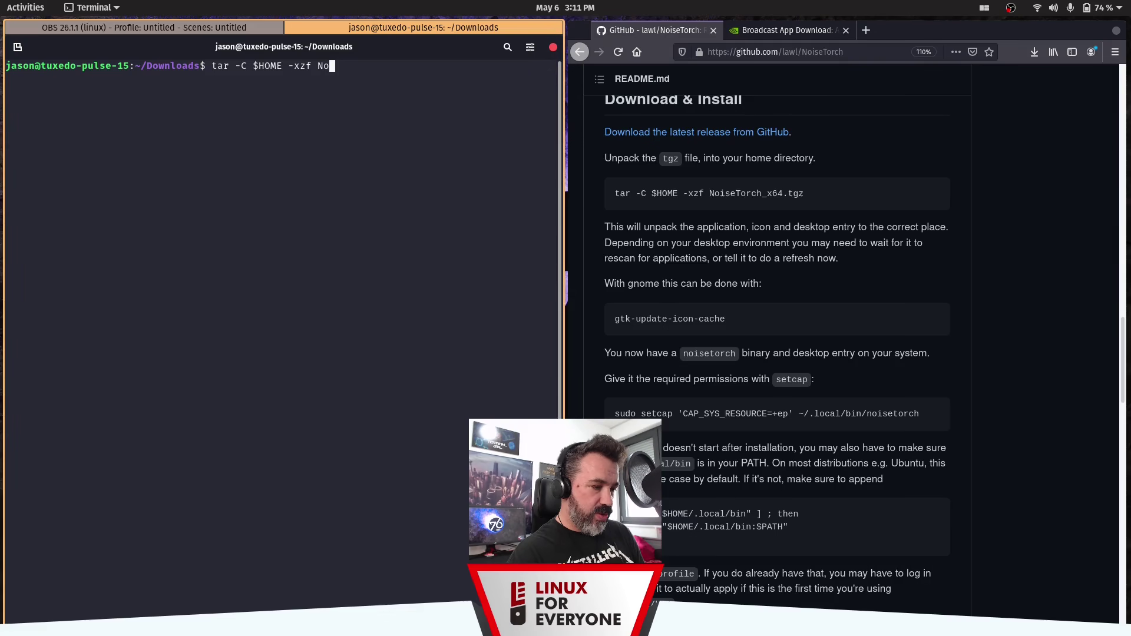
key(Tab)
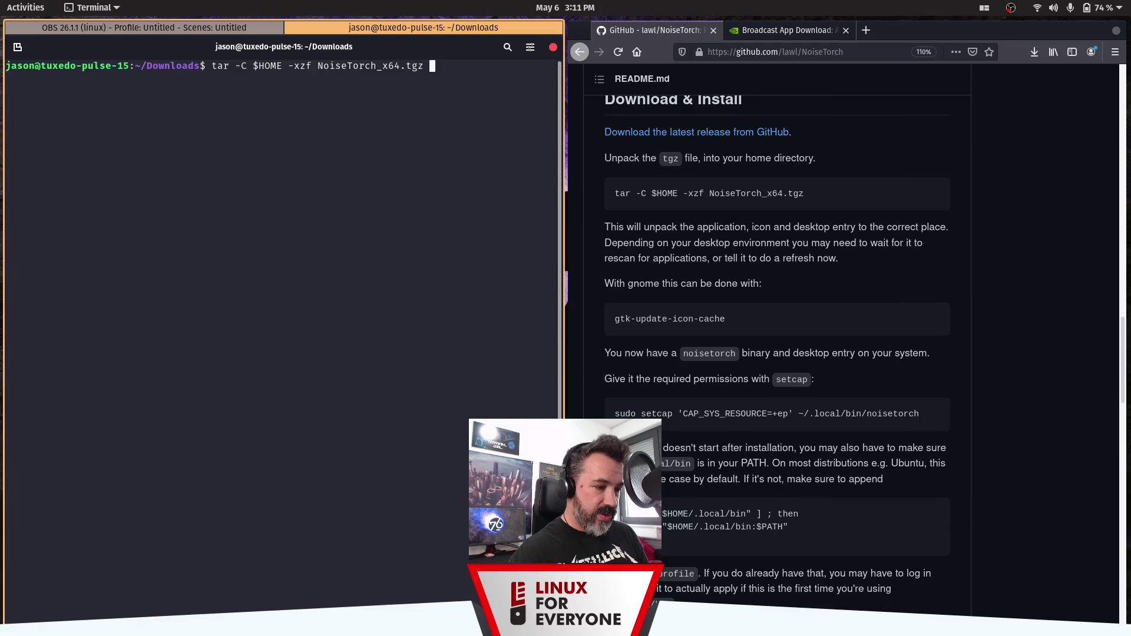
key(Return)
text(gtk-update-)
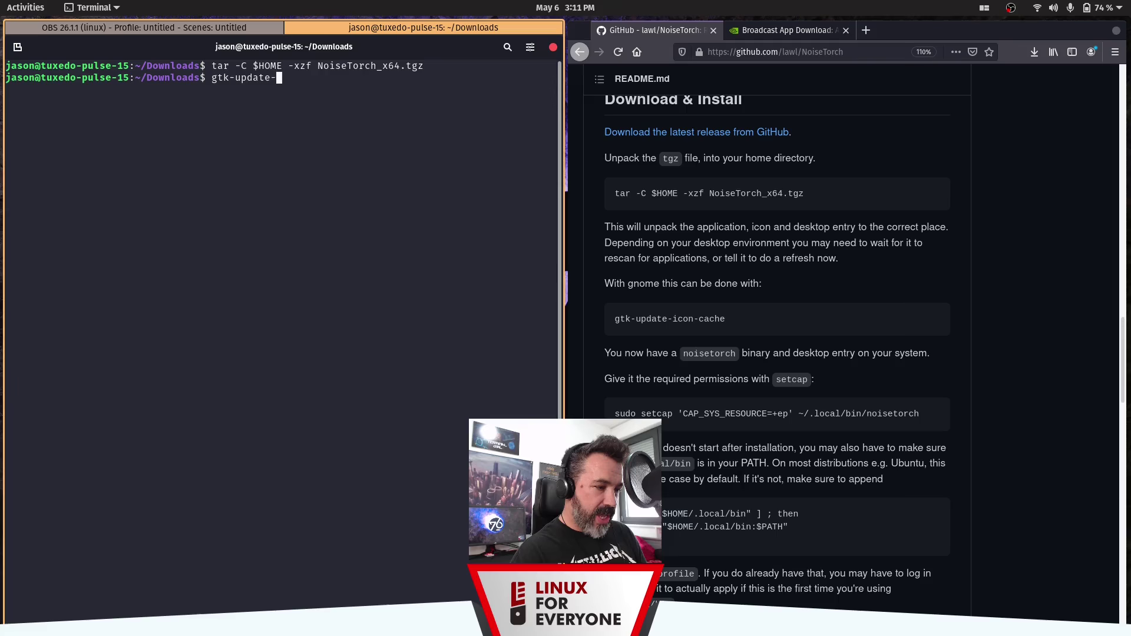
text(icon-cache)
Refresh the icon cache and give ~/.local/bin/noisetorch CAP_SYS_RESOURCE=+ep using sudo setcap.
key(Return)
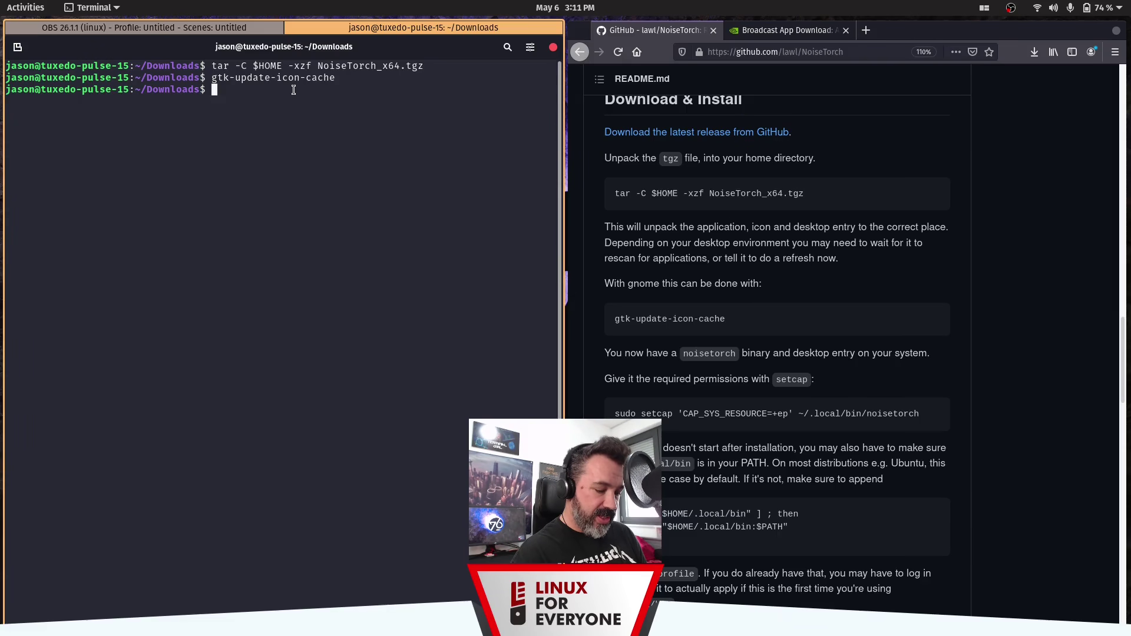
text(sudo s)
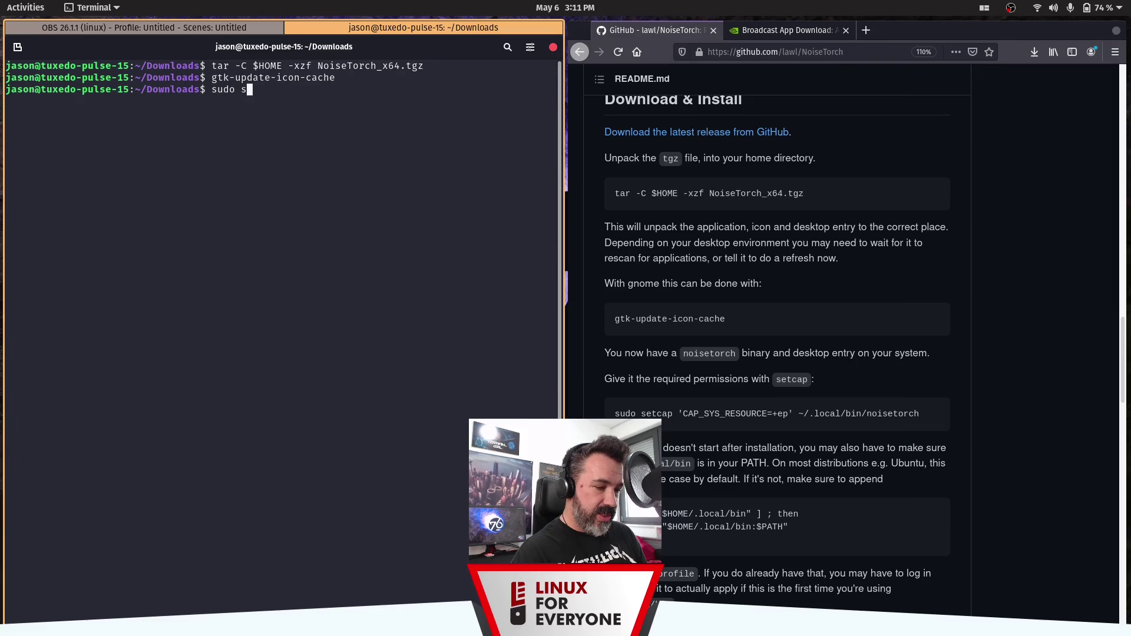
text(etcap 'CAP_SYS_RESOU)
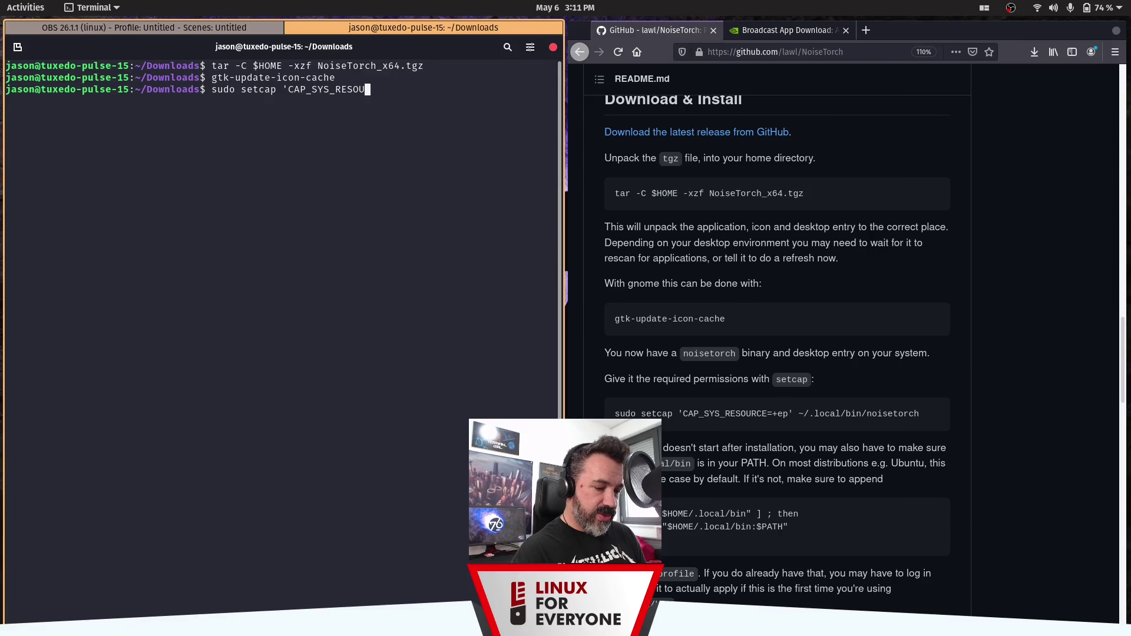
text(RCE=)
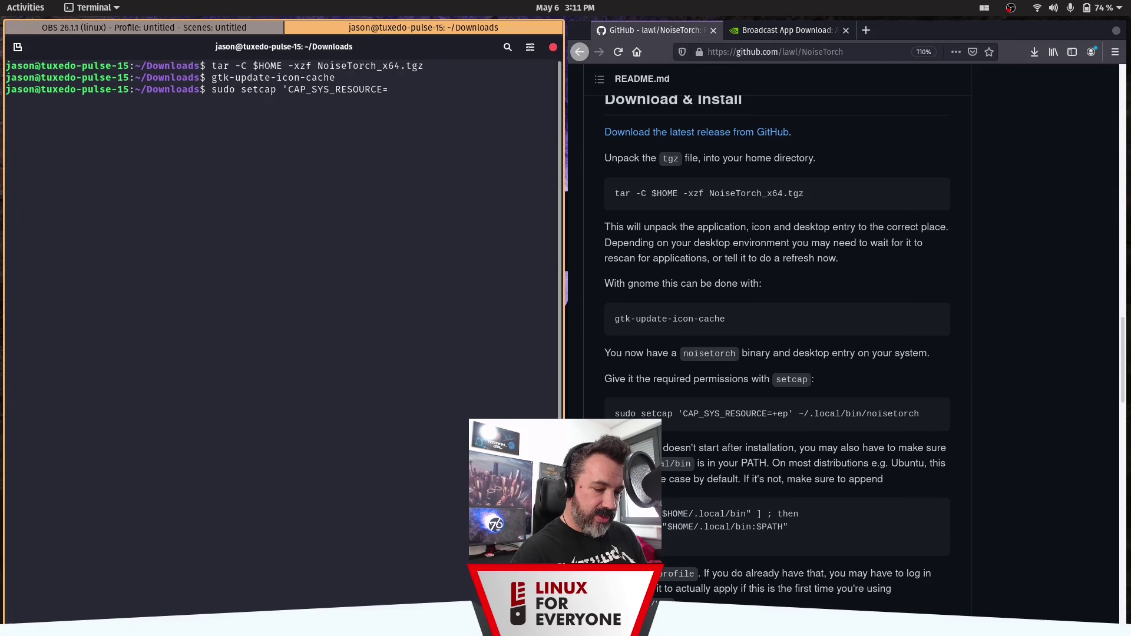
text(+ep)
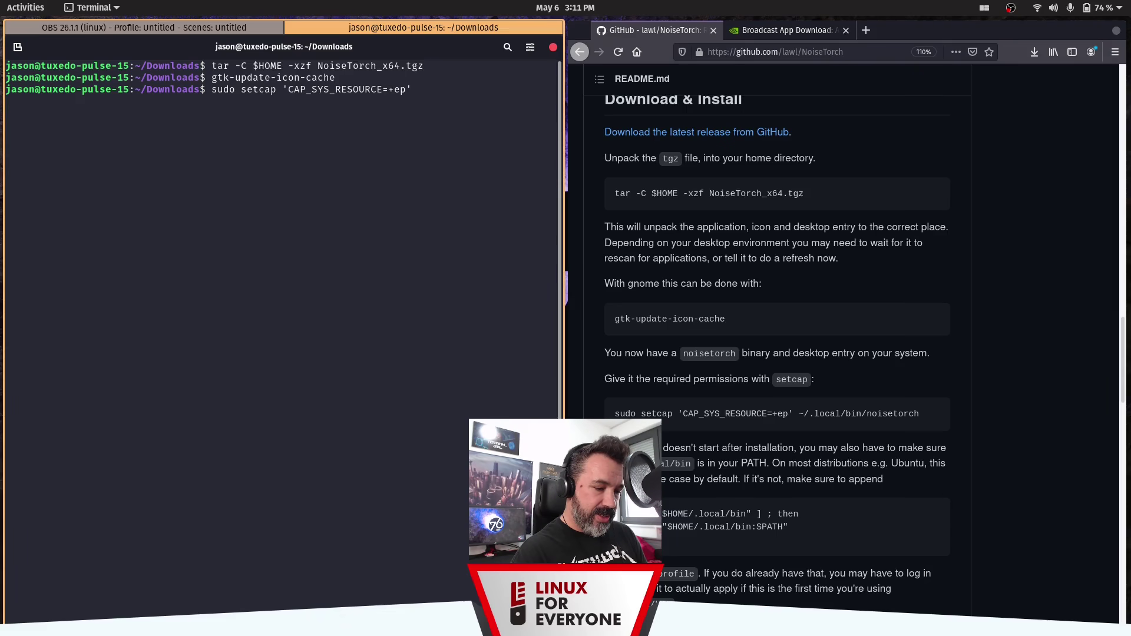
text(' ~)
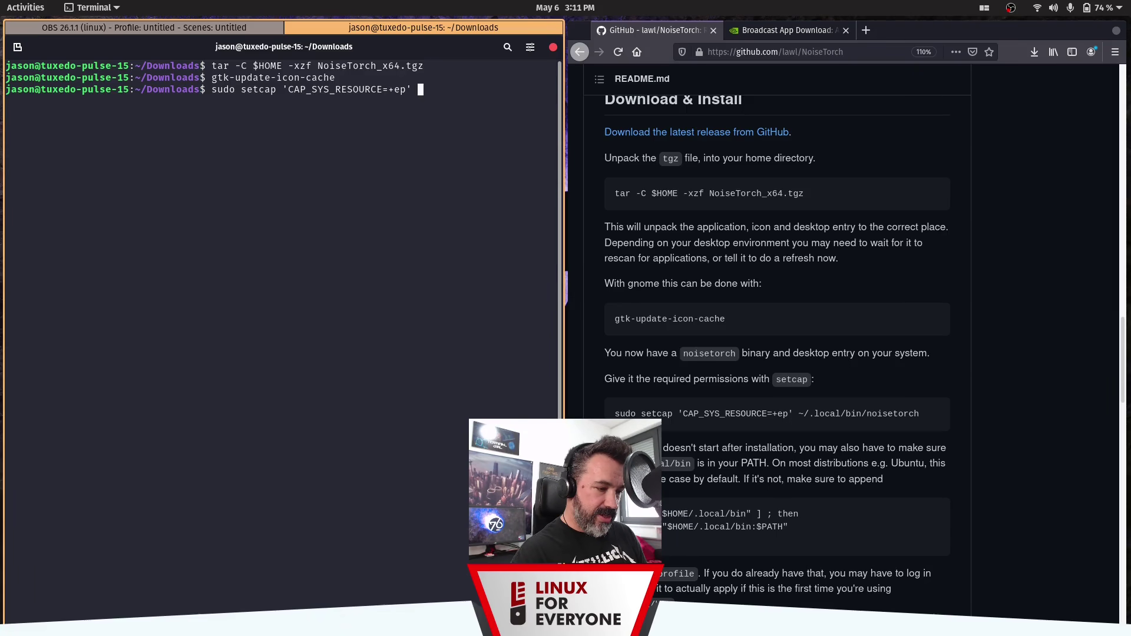
key(BackSpace)
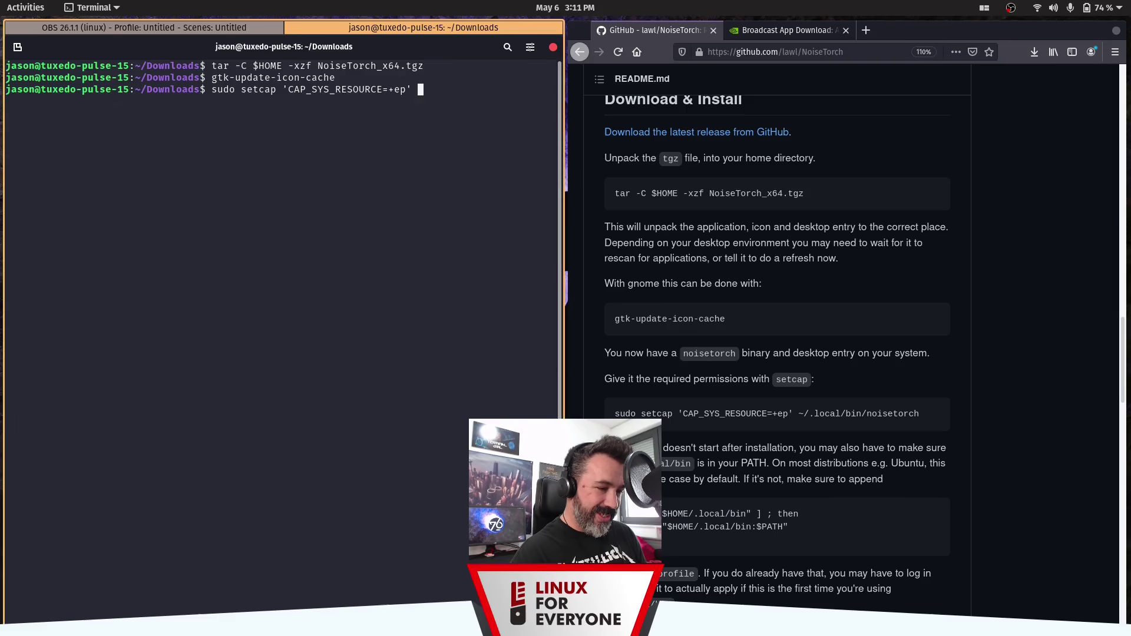
text(~/.local/bin/noise)
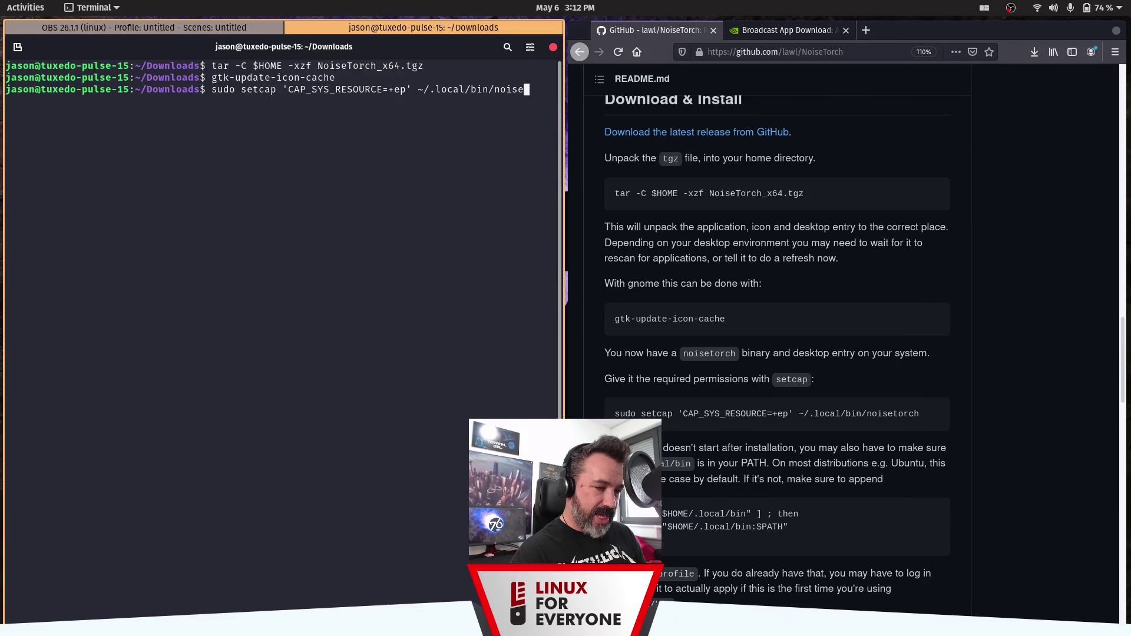
text(torch)
key(Return)
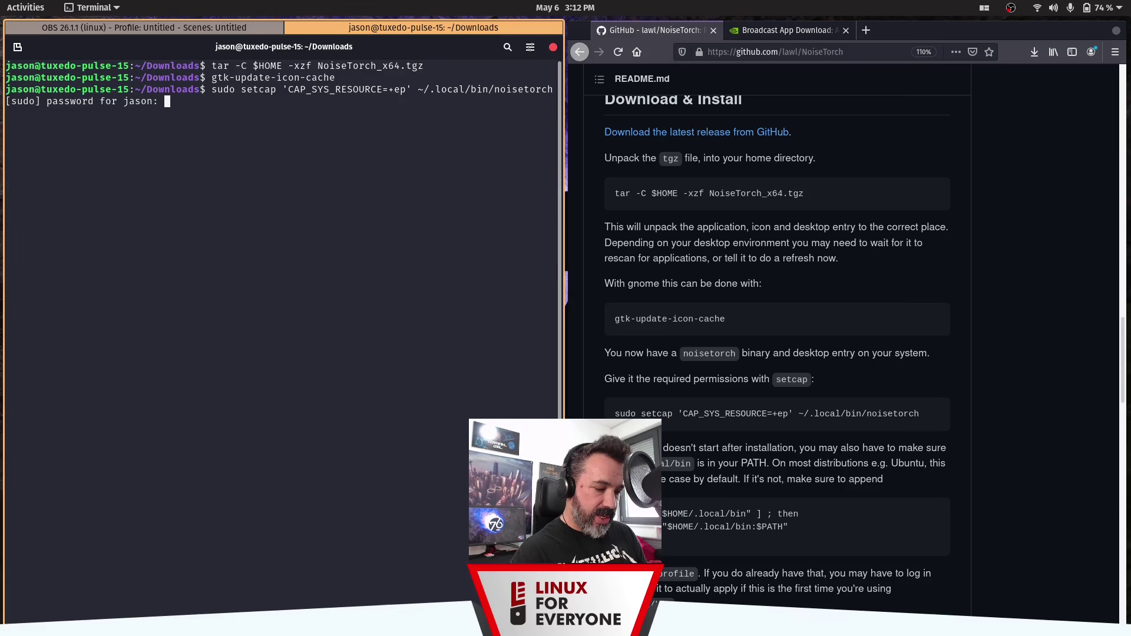
key(Return)
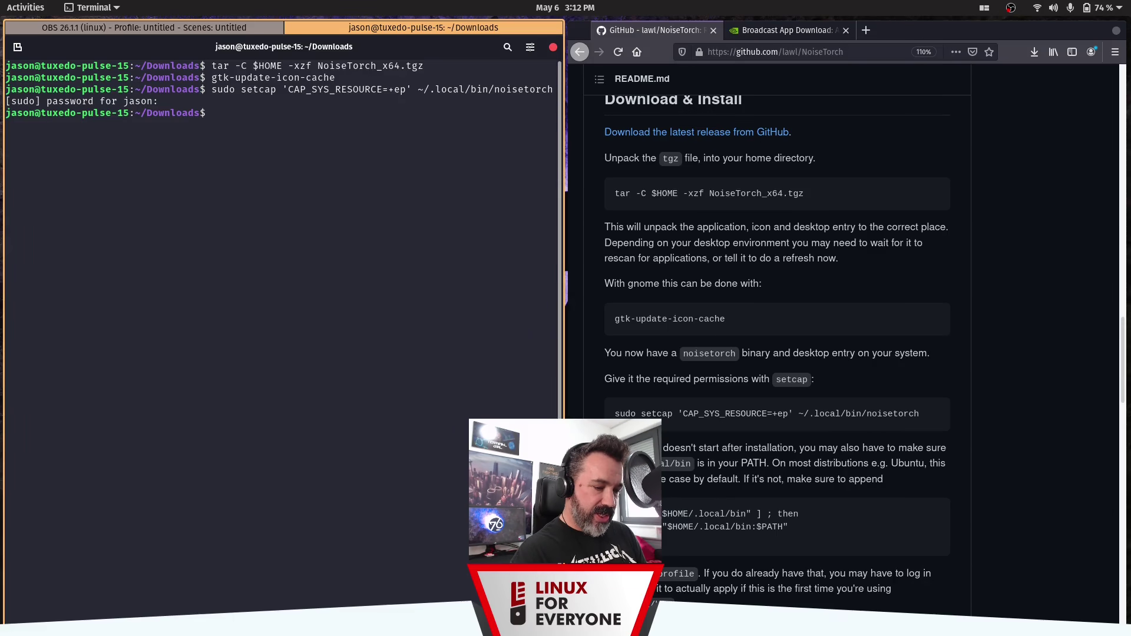
Search Activities for 'noise' and launch NoiseTorch from the results.
key(super)
text(noise)
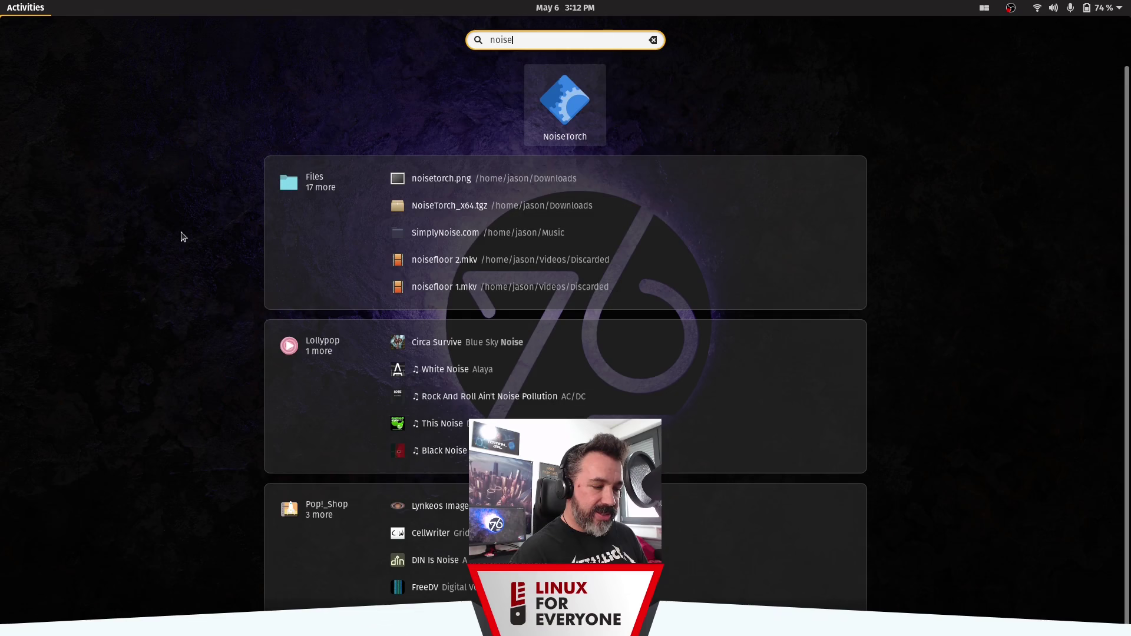
click(559, 97)
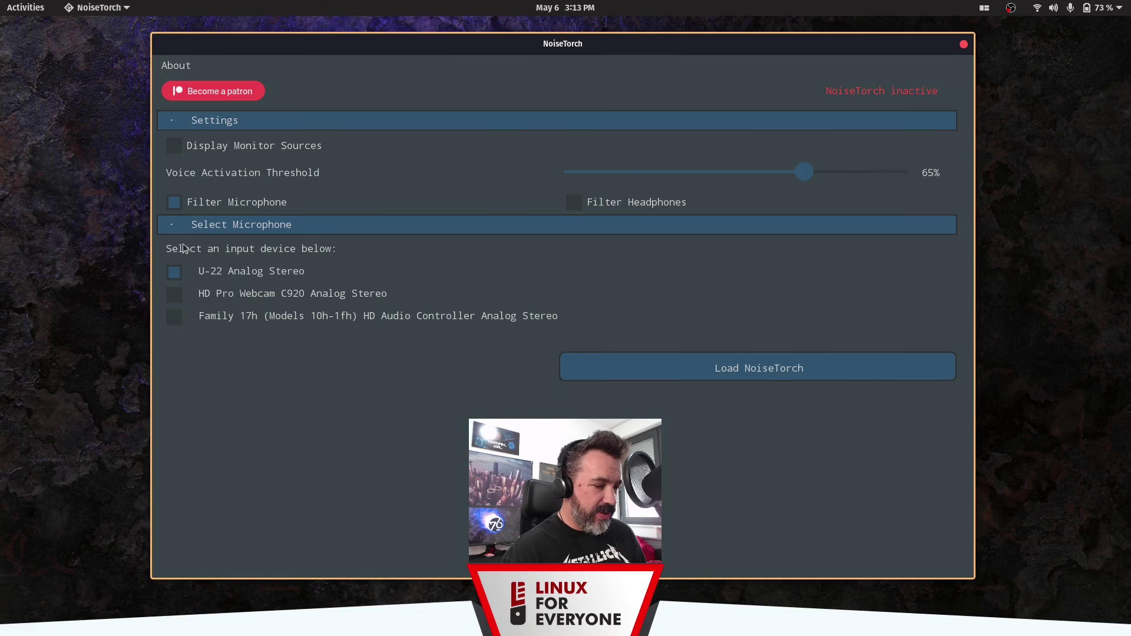
click(174, 203)
click(174, 204)
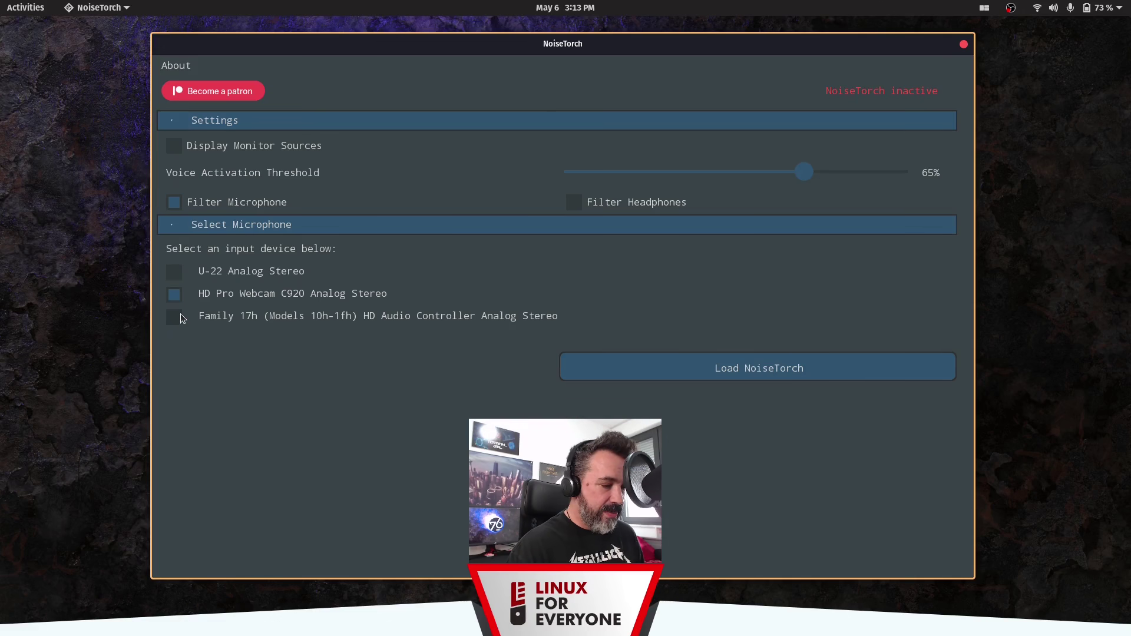
click(174, 318)
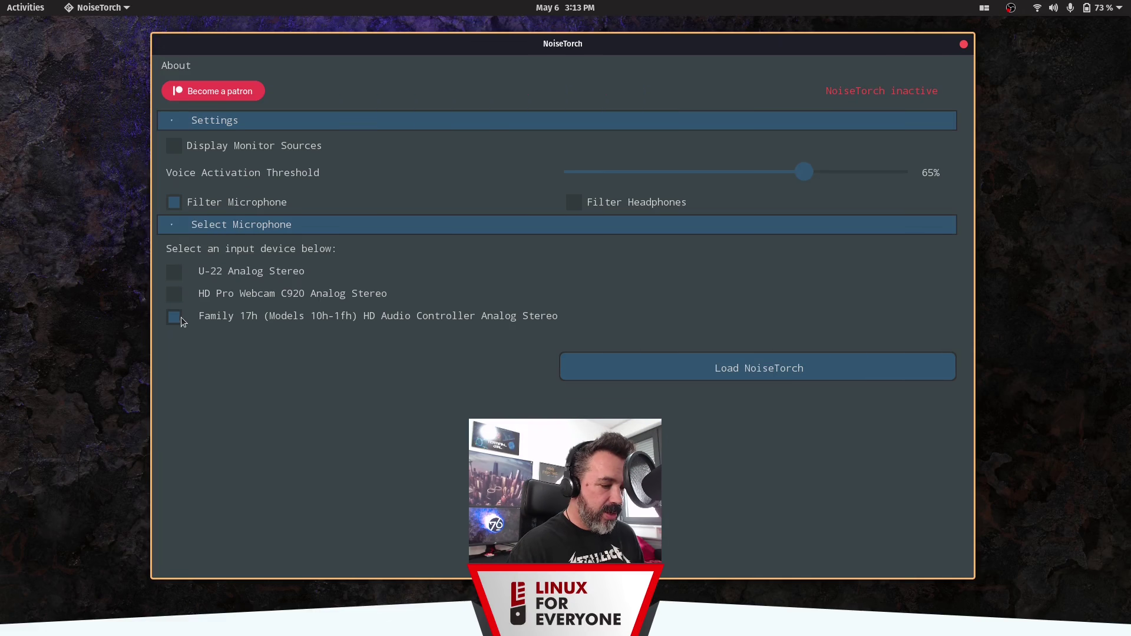
click(176, 274)
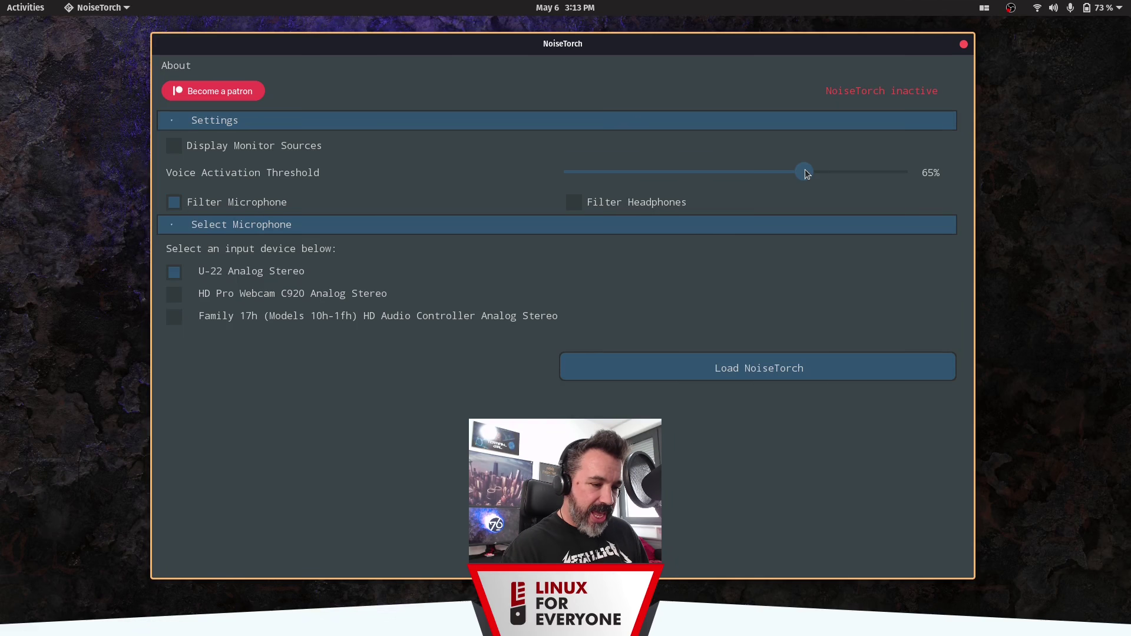
Set the Voice Activation Threshold slider to 65%.
drag(805, 172, 866, 172)
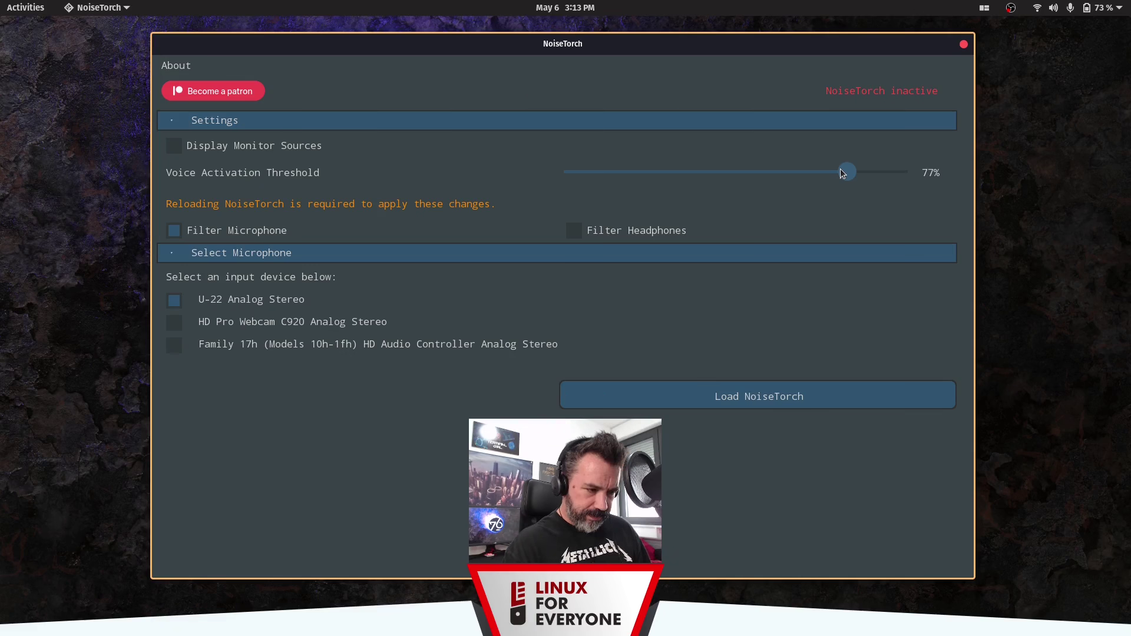
mouse_move(840, 171)
mouse_down()
mouse_move(862, 172)
mouse_move(824, 171)
mouse_up()
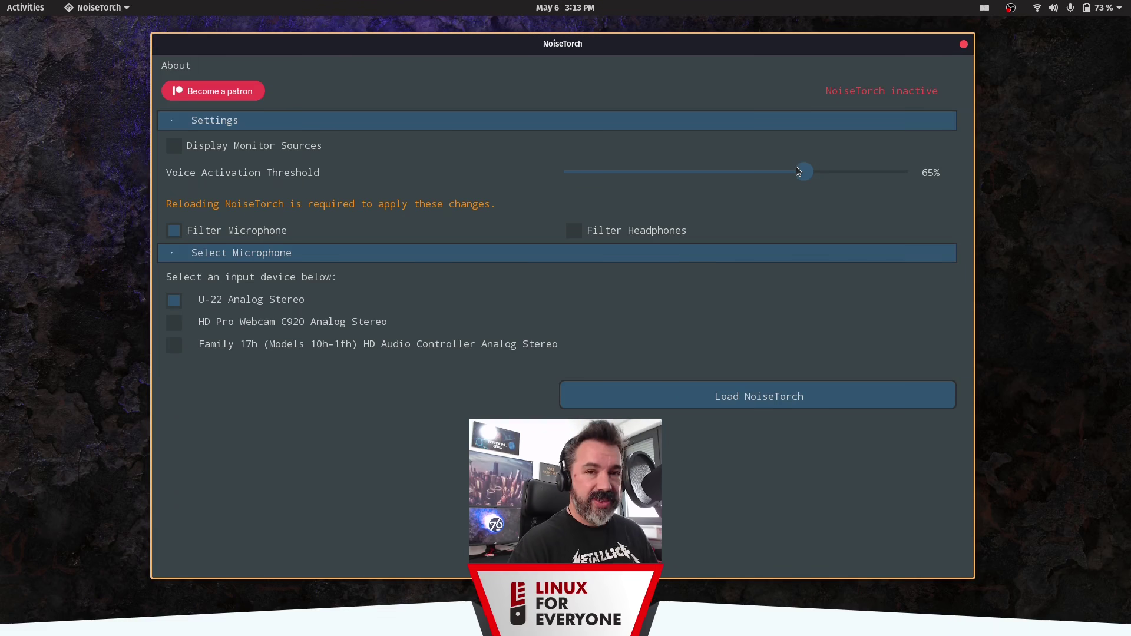
drag(800, 175, 911, 174)
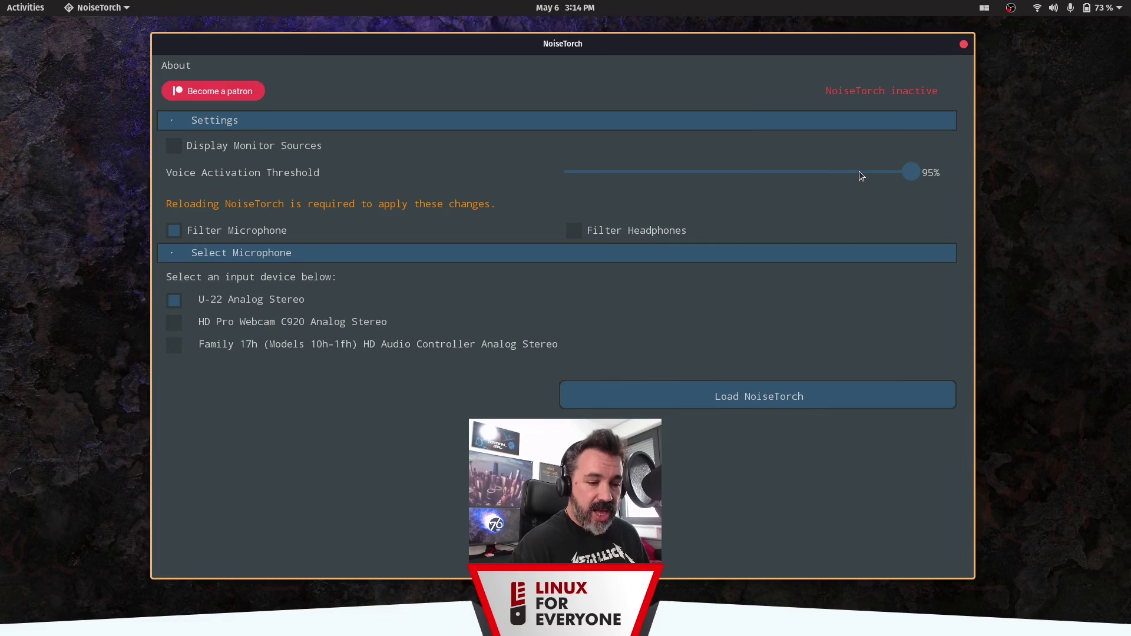
click(827, 175)
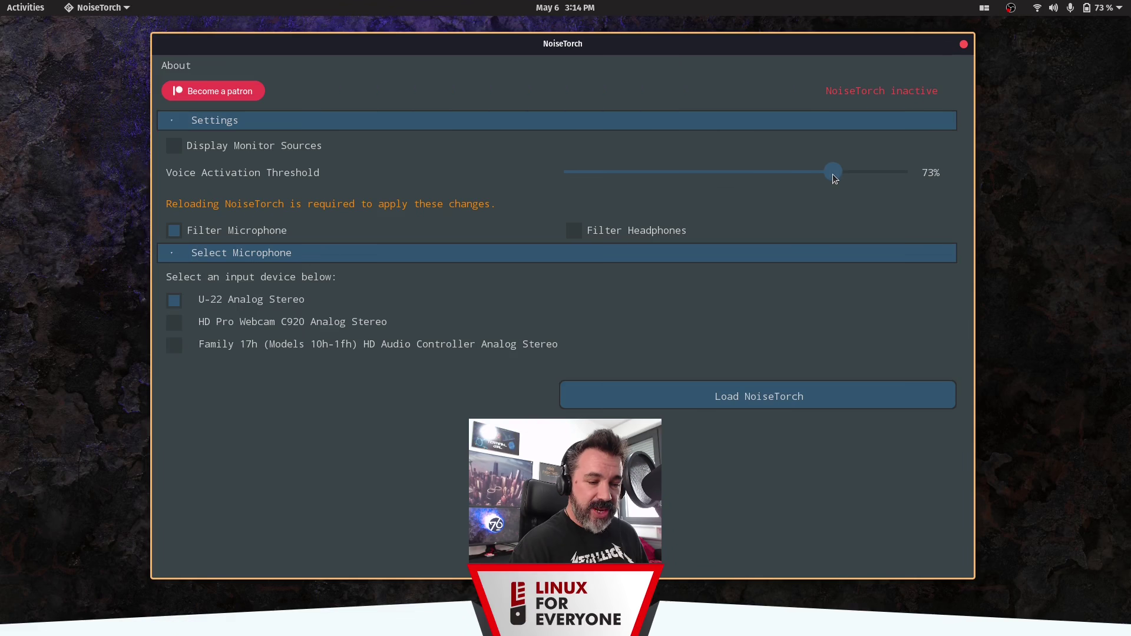
drag(833, 174, 803, 171)
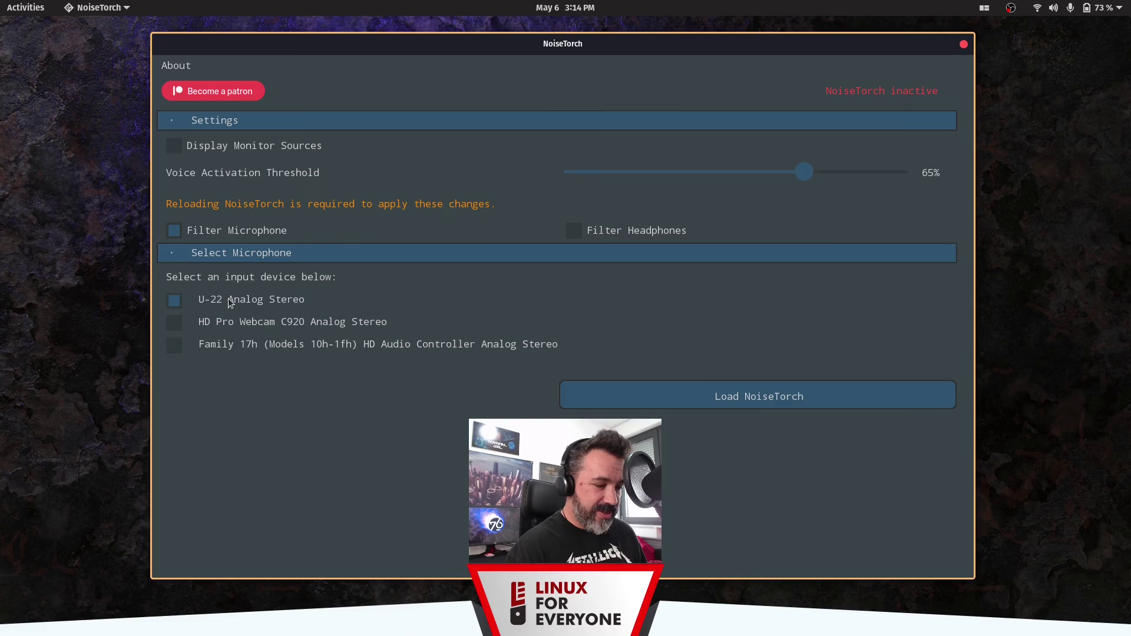
Load NoiseTorch on the U-22 microphone and bring OBS Studio forward.
click(752, 395)
key(super)
click(530, 206)
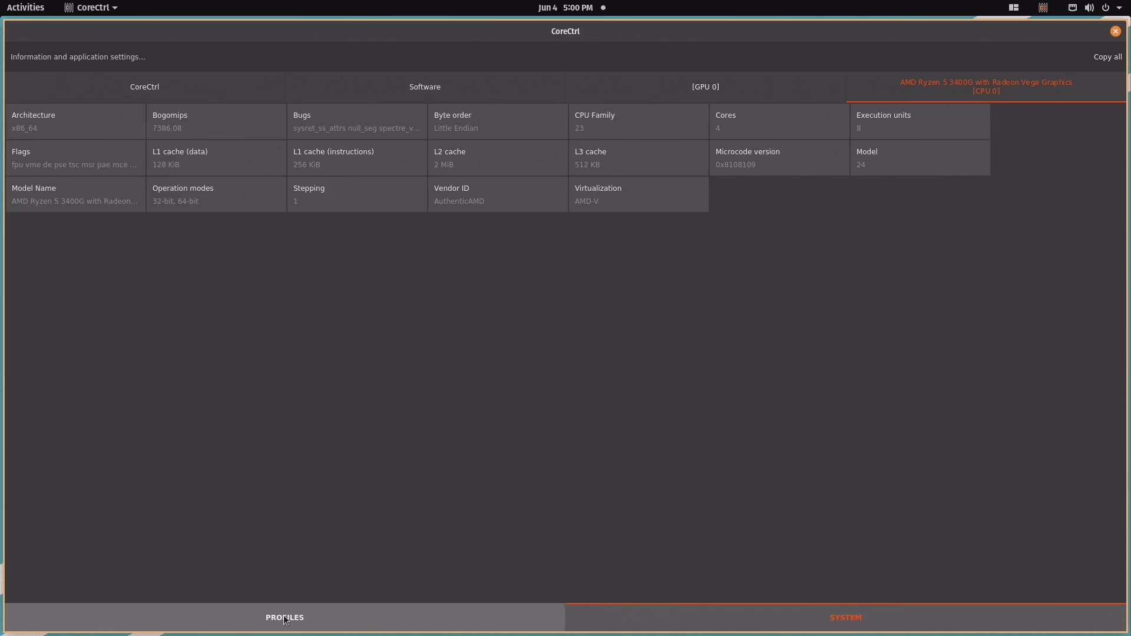
Switch CoreCtrl to the PROFILES tab to show the global profile graphs.
click(284, 618)
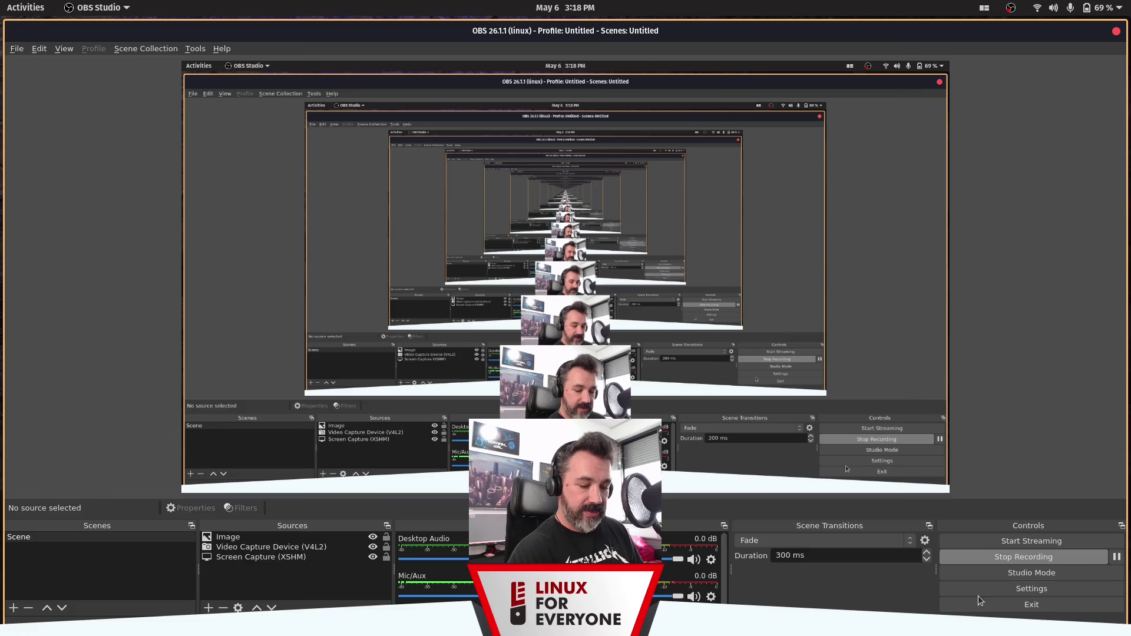
Change the Mic/Aux device from U-22 Analog Stereo to NoiseTorch Microphone in its Properties.
click(711, 597)
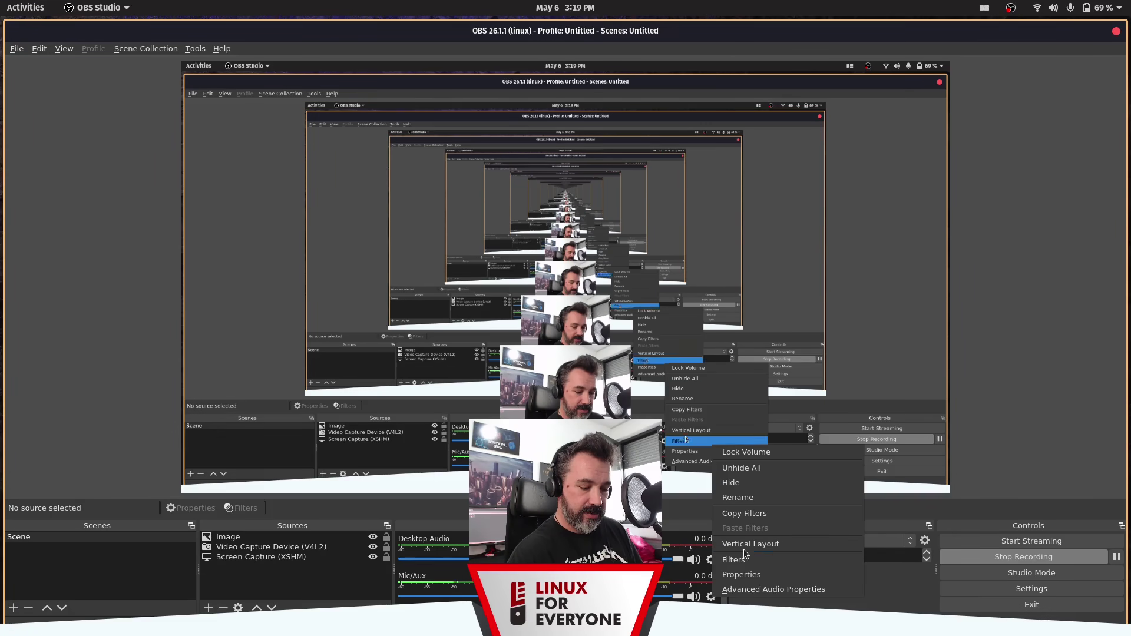
click(741, 576)
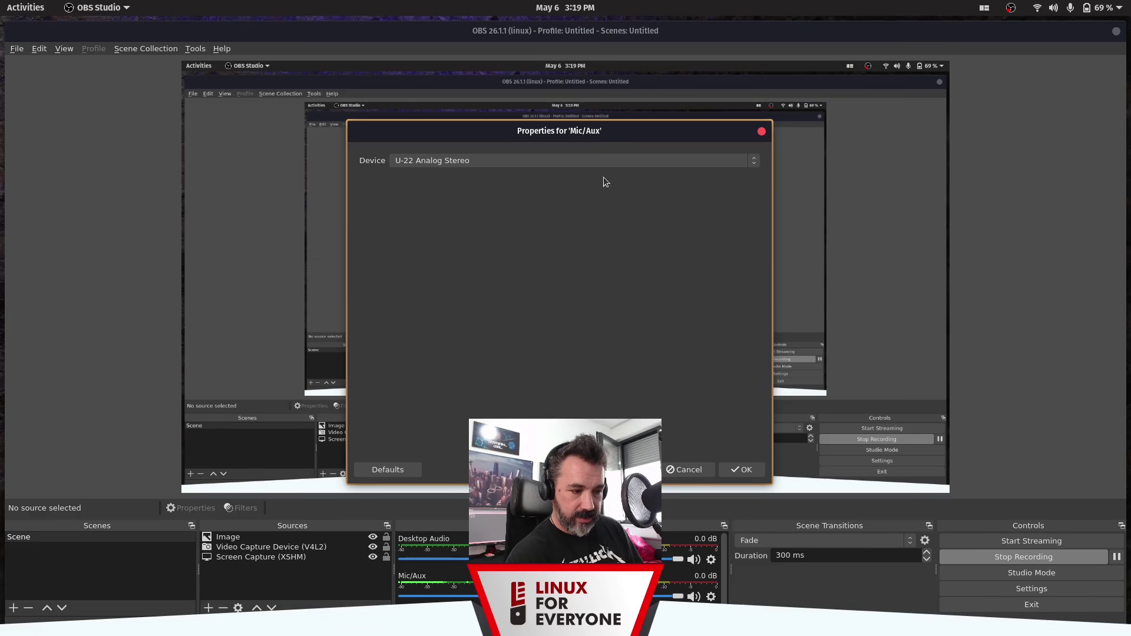
click(563, 162)
click(548, 203)
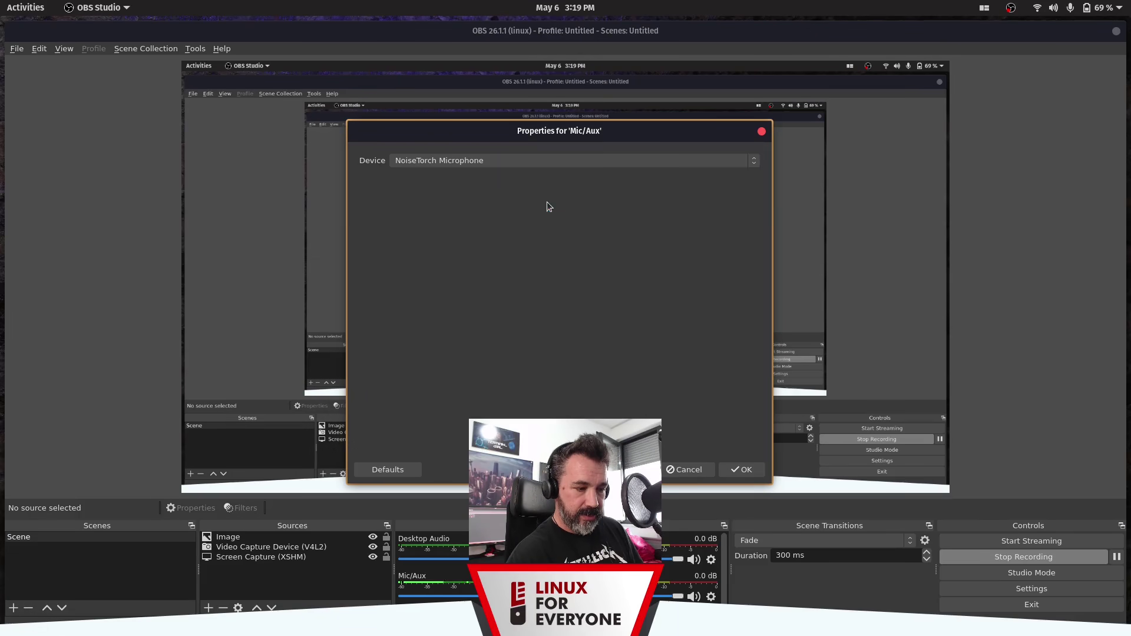